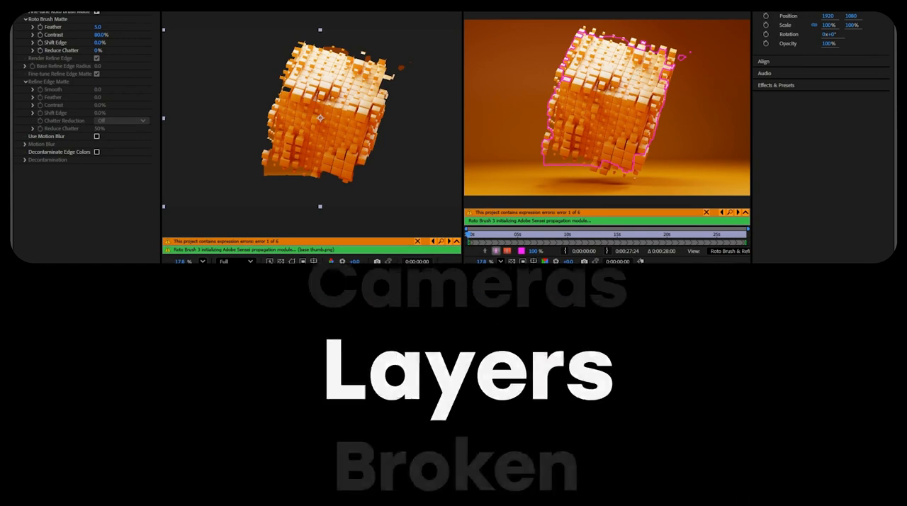
pyautogui.click(558, 96)
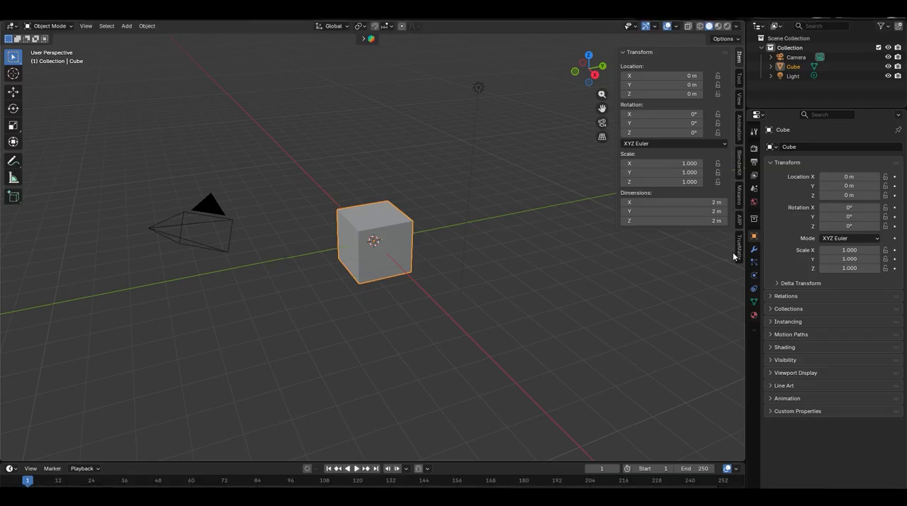
pyautogui.click(739, 248)
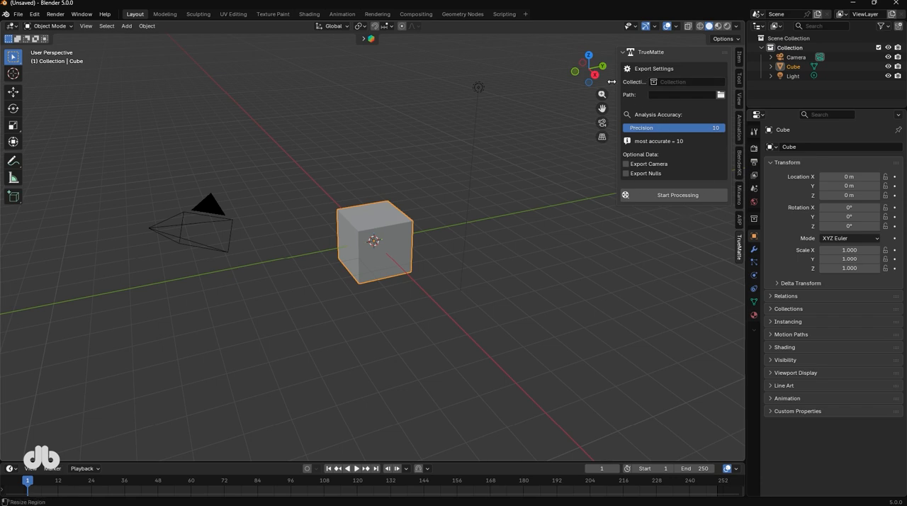
# Widen the TrueMatte sidebar, then select all three cubes and move them into a new collection named cubes.
pyautogui.moveTo(612, 82); pyautogui.dragTo(569, 75)
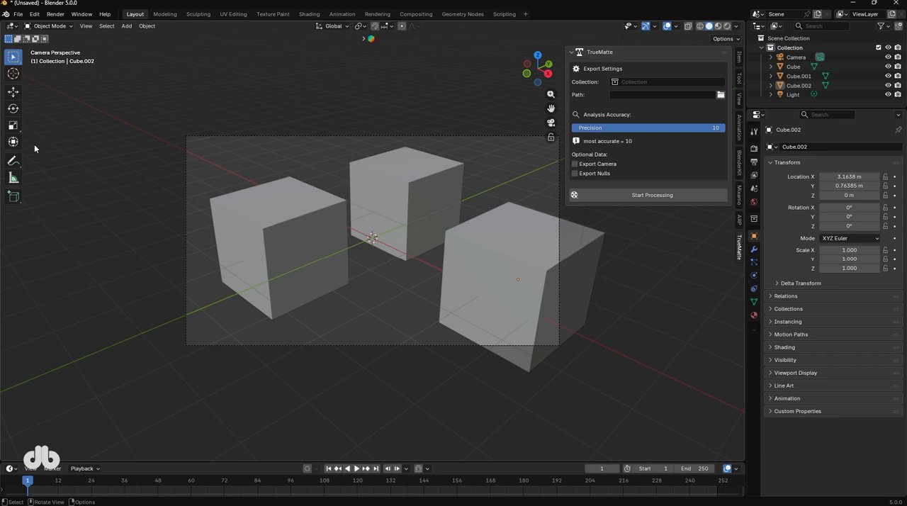
pyautogui.click(625, 83)
pyautogui.click(578, 91)
pyautogui.click(411, 186)
pyautogui.keyDown('shift'); pyautogui.click(263, 220); pyautogui.keyUp('shift')
pyautogui.keyDown('shift'); pyautogui.click(484, 251); pyautogui.keyUp('shift')
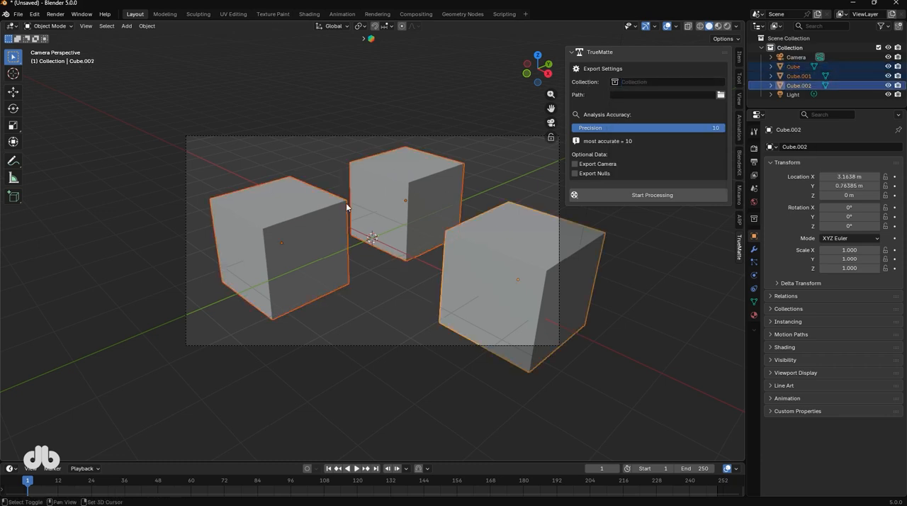
pyautogui.press('m')
pyautogui.click(813, 100)
pyautogui.write('cubes')
pyautogui.press('Return')
pyautogui.press('Return')
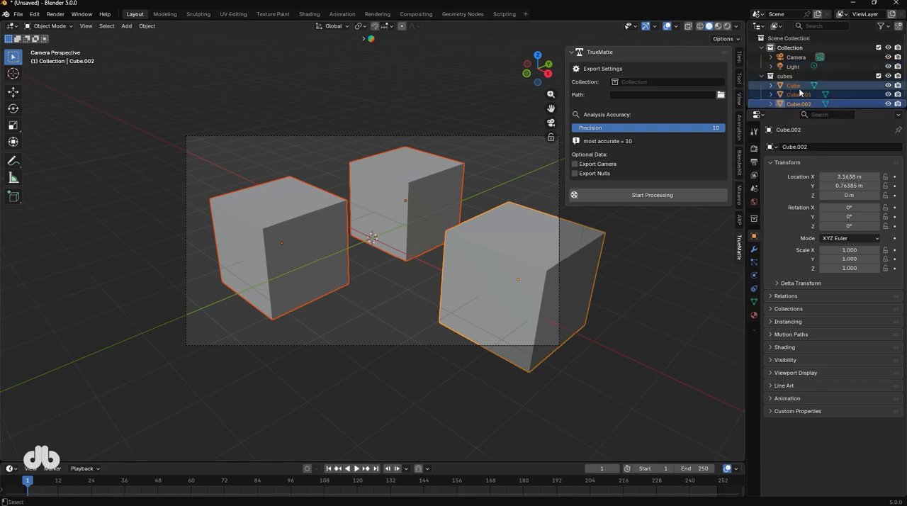
# Set the TrueMatte export collection to cubes and the output path to D:\work\addon\TrueMatte\test\.
pyautogui.click(665, 82)
pyautogui.click(653, 105)
pyautogui.click(720, 94)
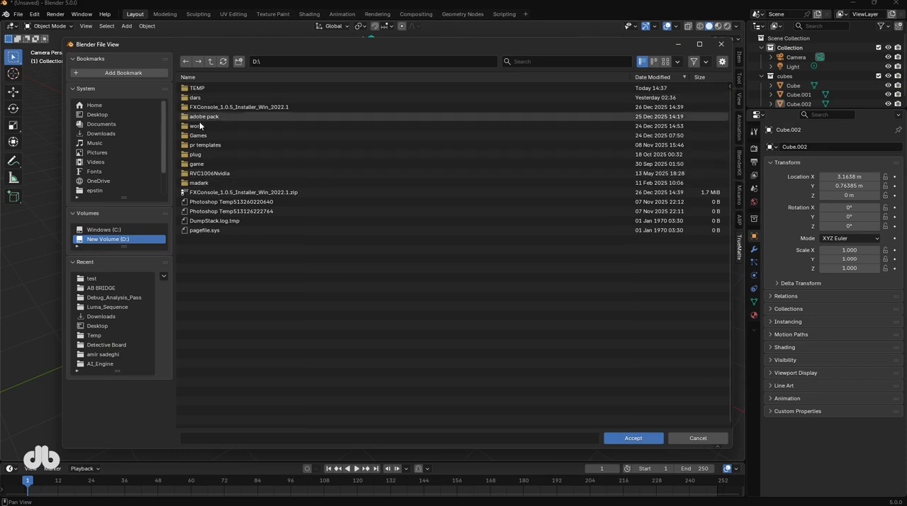
pyautogui.doubleClick(209, 126)
pyautogui.doubleClick(209, 86)
pyautogui.doubleClick(211, 89)
pyautogui.click(234, 107)
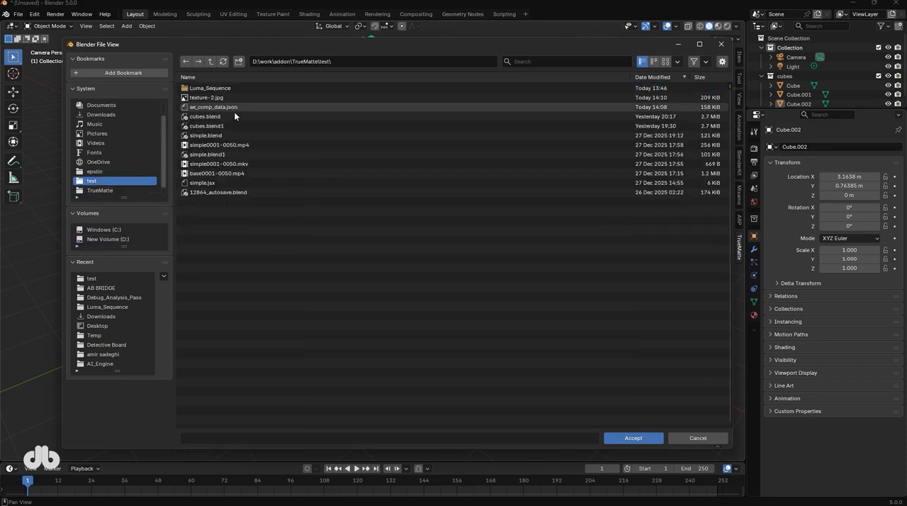
pyautogui.click(632, 438)
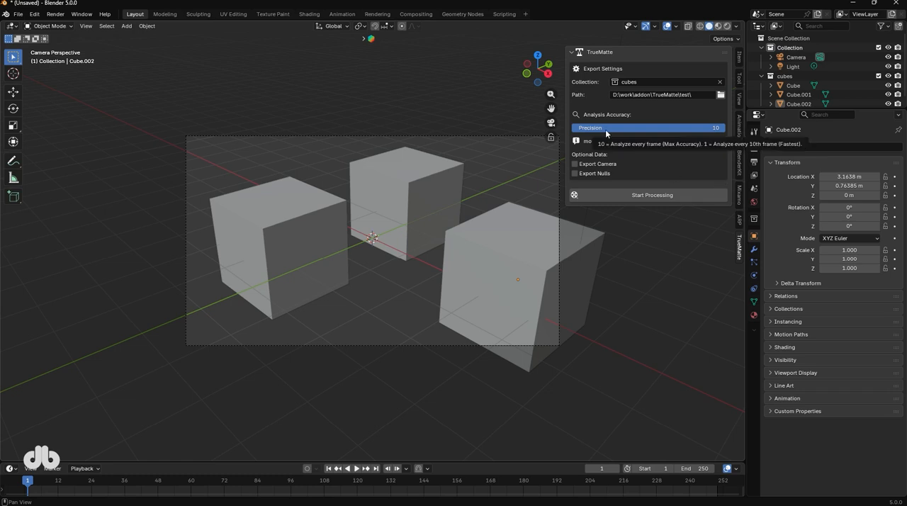
pyautogui.moveTo(605, 133); pyautogui.dragTo(629, 134)
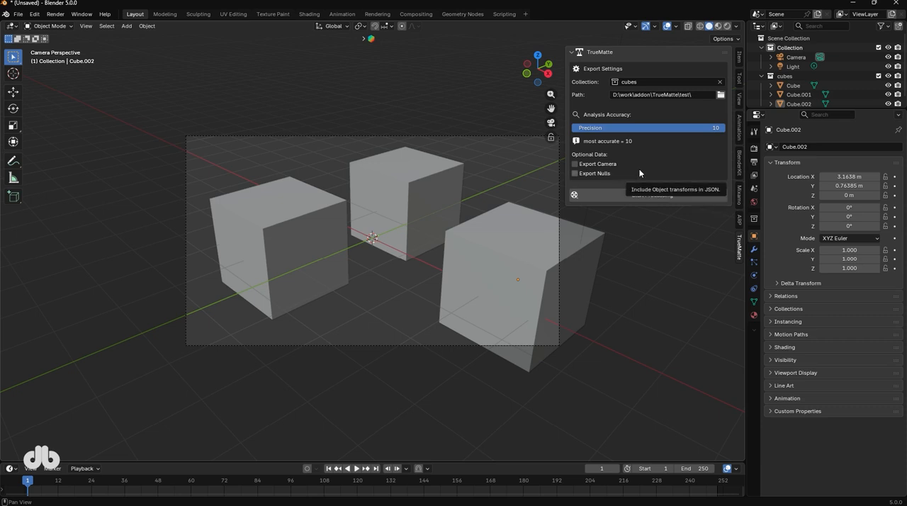
# Set the animation's end frame to 50 and keyframe the camera's location, rotation and scale.
pyautogui.doubleClick(702, 468)
pyautogui.write('50')
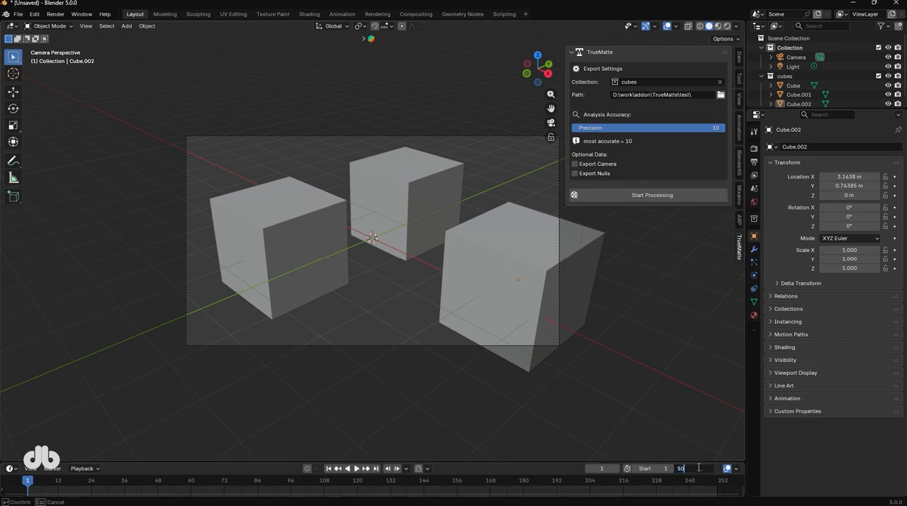
pyautogui.press('Return')
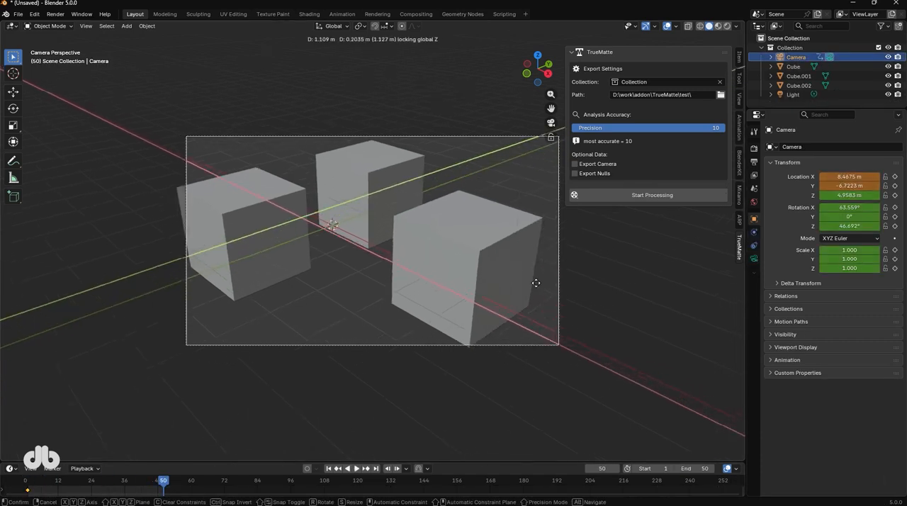
pyautogui.click(369, 358)
pyautogui.press('i')
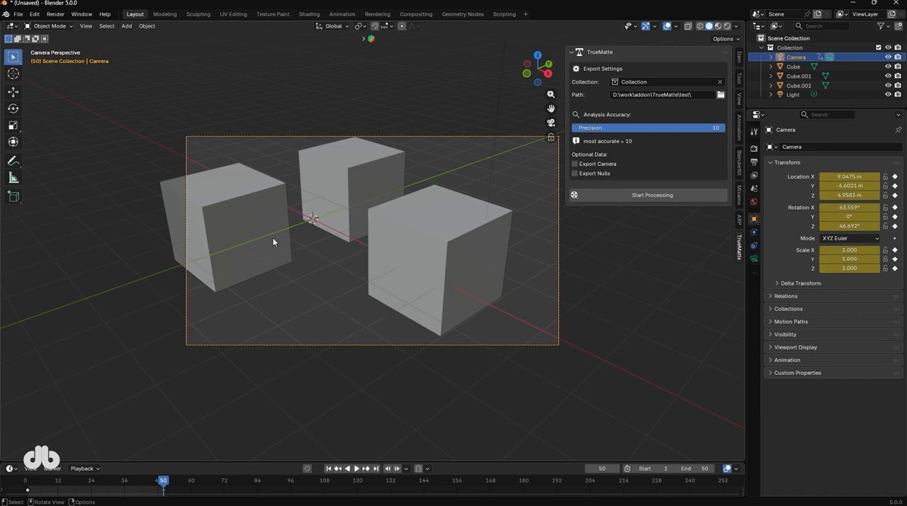
# Turn on auto keying and rotate each of the three cubes to animate their rotation.
pyautogui.click(276, 242)
pyautogui.click(308, 468)
pyautogui.press('r')
pyautogui.click(322, 245)
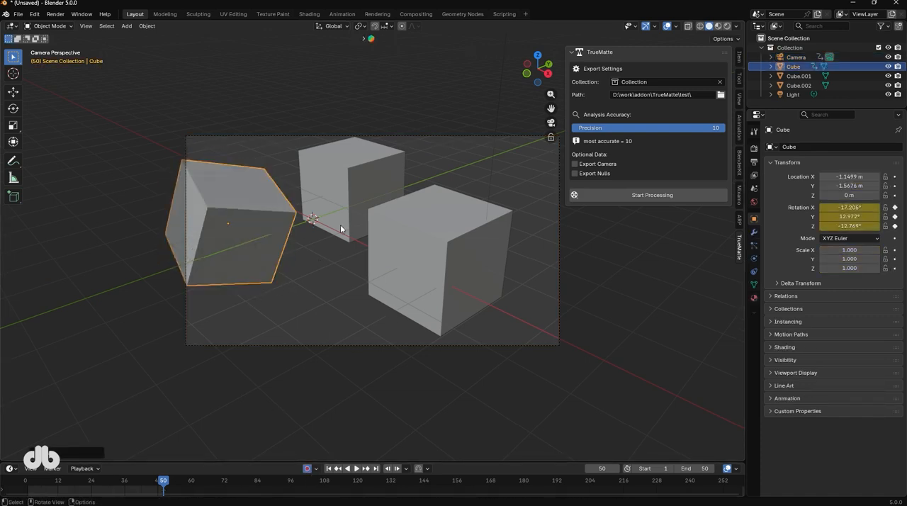
pyautogui.click(340, 226)
pyautogui.press('r')
pyautogui.click(372, 213)
pyautogui.click(384, 245)
pyautogui.press('r')
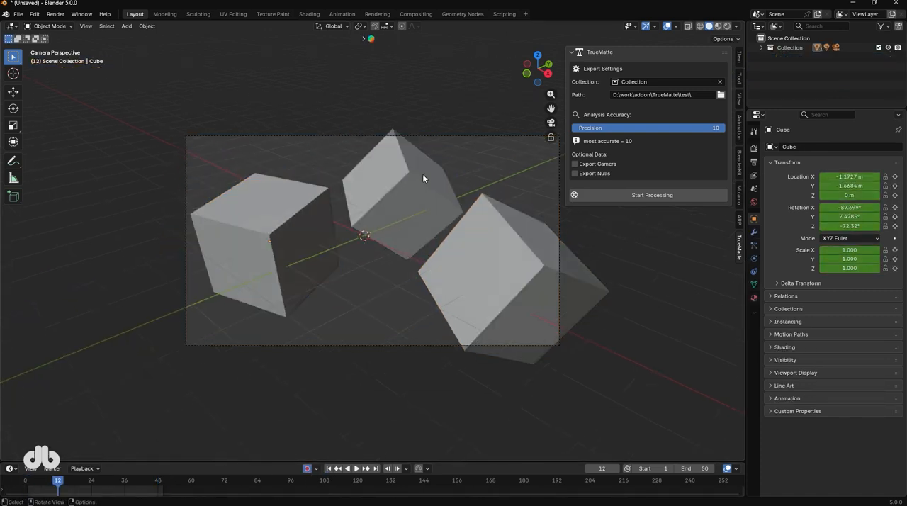
# Add a plane, scale it to about 5.9 and lower it to about Z -1.35 m beneath the cubes.
pyautogui.hotkey('shift', 'a')
pyautogui.write('pla')
pyautogui.press('Return')
pyautogui.press('s')
pyautogui.click(98, 185)
pyautogui.press('g')
pyautogui.press('z')
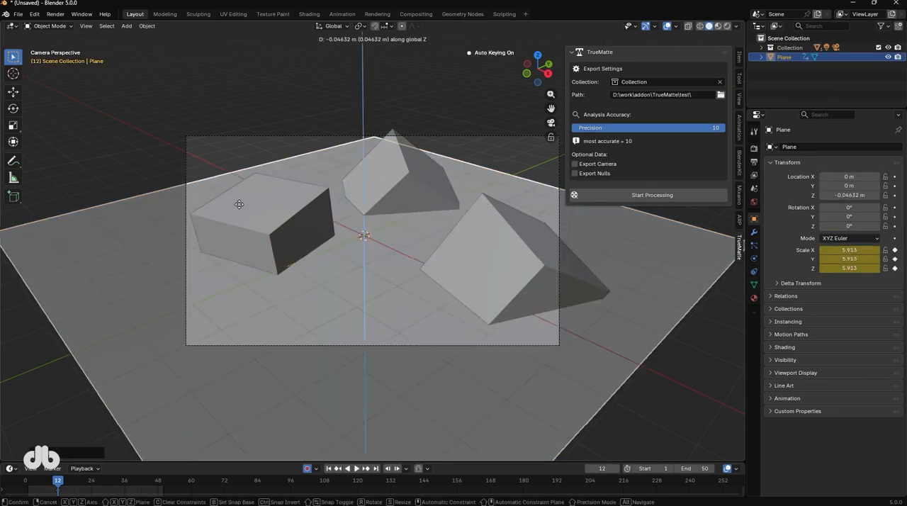
pyautogui.click(235, 261)
# Enlarge the ground plane to a scale of about 23.8 on all axes.
pyautogui.press('s')
pyautogui.click(7, 359)
pyautogui.click(789, 47)
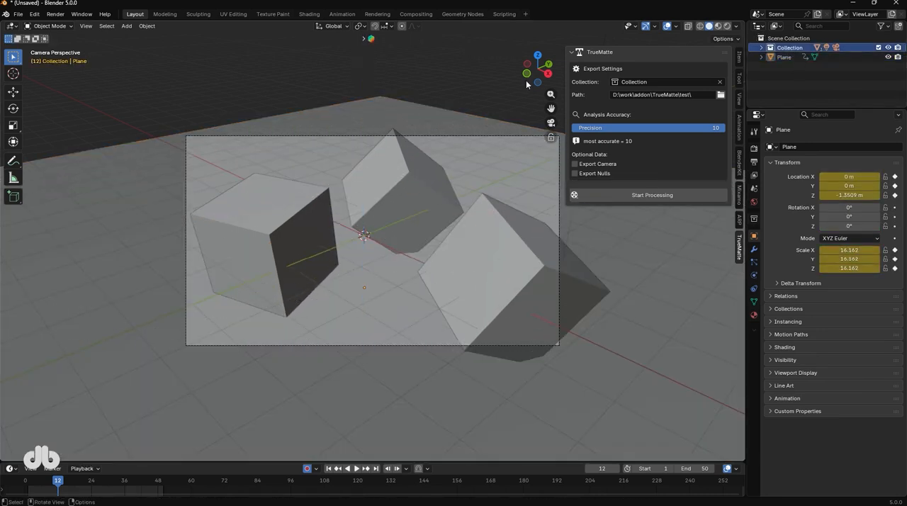
pyautogui.click(272, 145)
pyautogui.press('s')
pyautogui.click(526, 164)
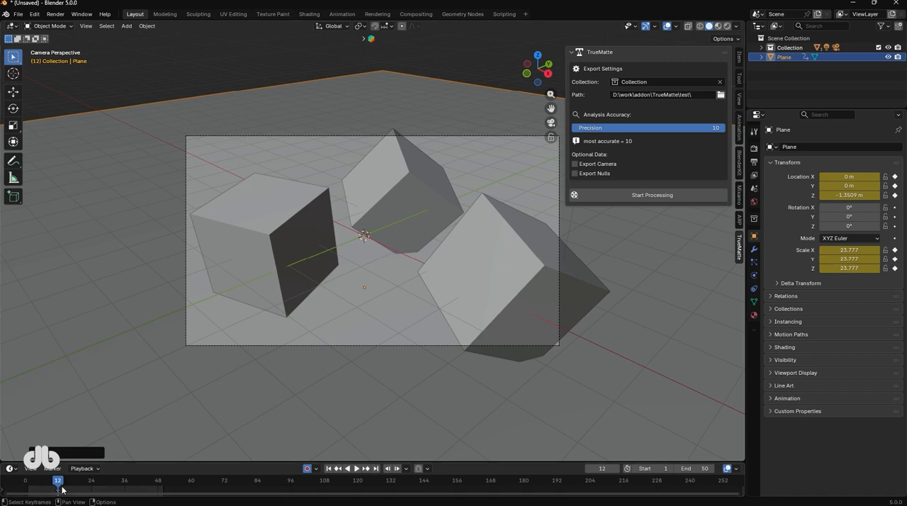
# Play the animation and return to the first frame, then start TrueMatte processing with Export Camera and Export Nulls enabled.
pyautogui.hotkey('shift', 'Left')
pyautogui.press('space')
pyautogui.press('space')
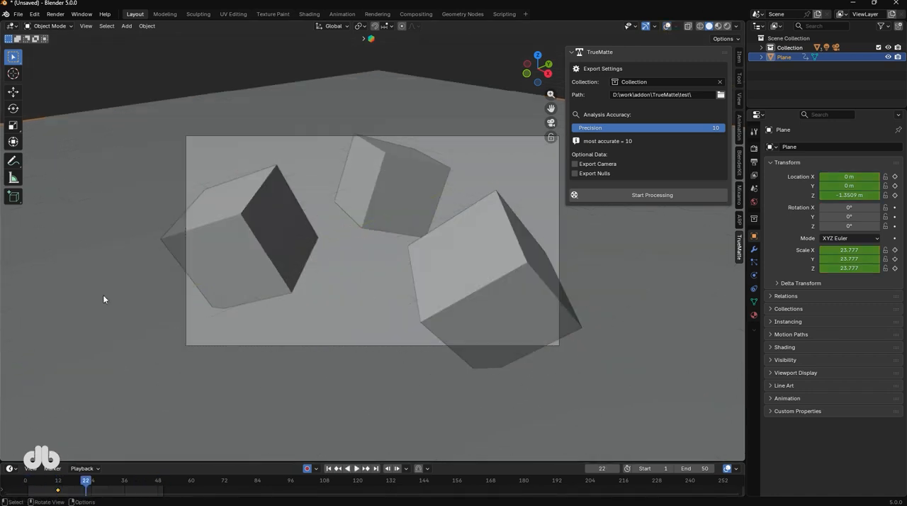
pyautogui.hotkey('shift', 'Left')
pyautogui.click(575, 164)
pyautogui.click(575, 173)
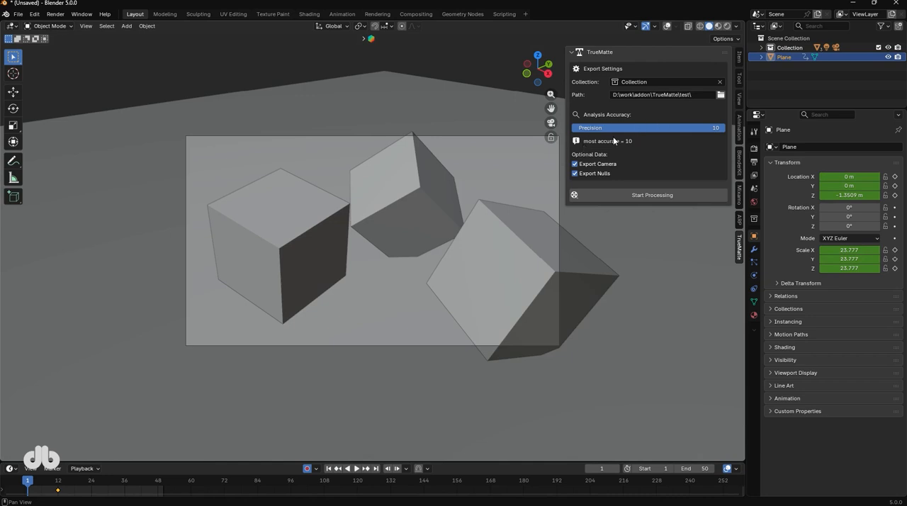
pyautogui.click(603, 197)
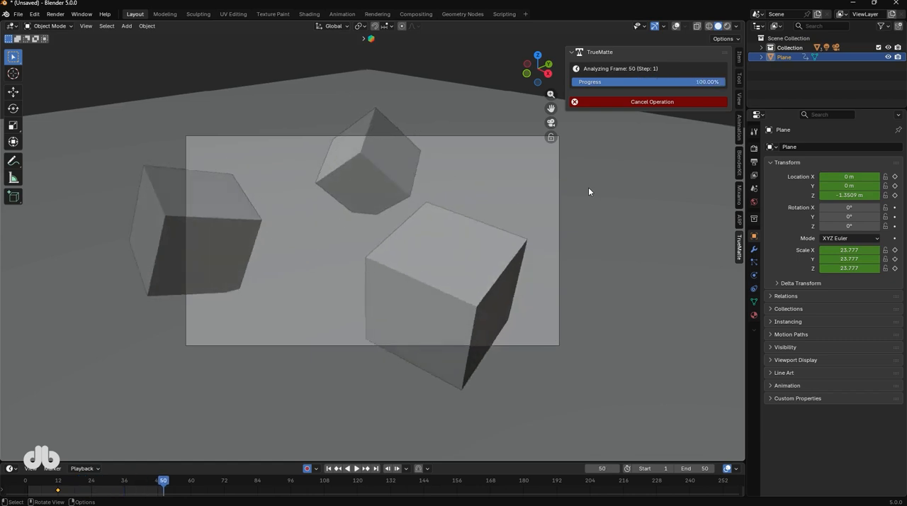
# Switch to After Effects and build a TrueMatte composition from the exported project folder.
pyautogui.press('super')
pyautogui.click(430, 300)
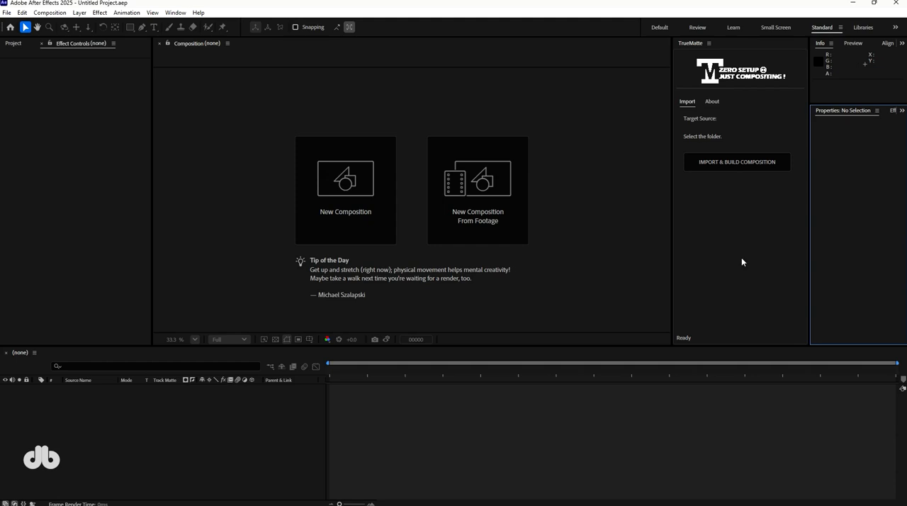
pyautogui.click(724, 163)
pyautogui.click(412, 327)
pyautogui.click(434, 345)
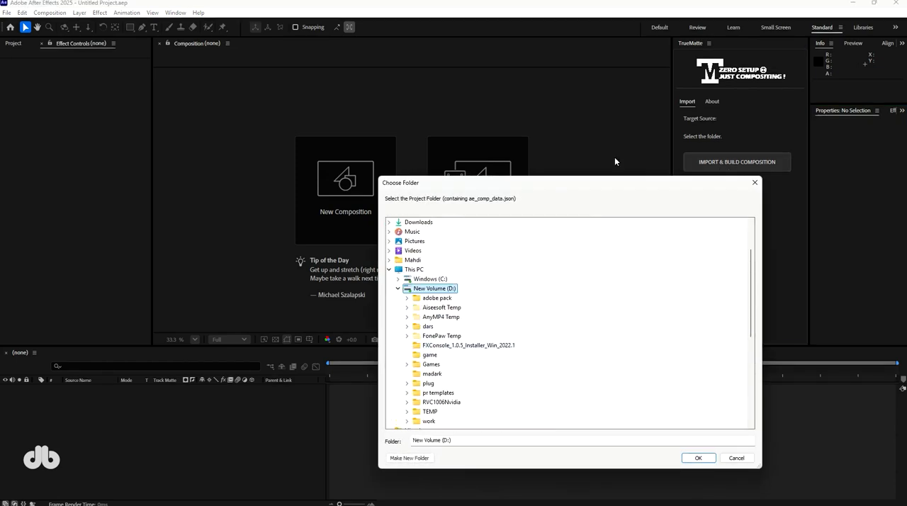
pyautogui.scroll(-2, 420, 369)
pyautogui.click(698, 458)
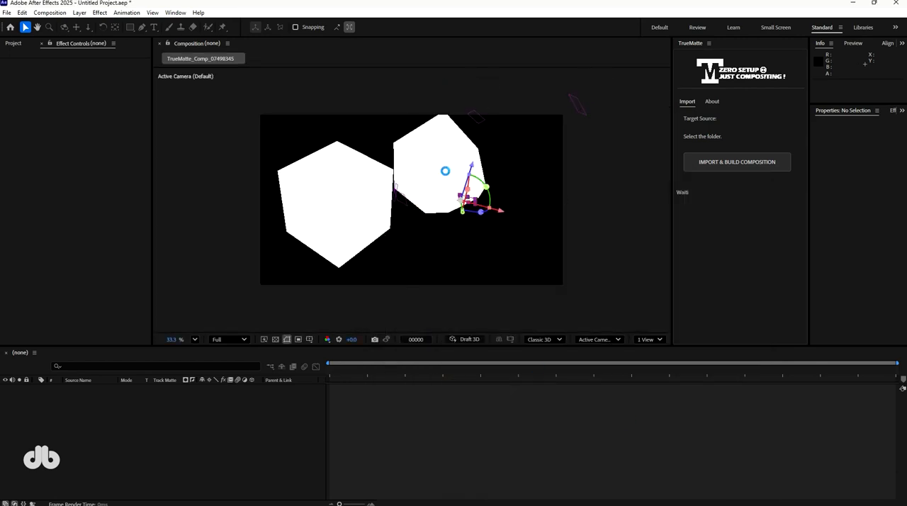
# Examine the imported composition's null and Luma_Sequence matte layers.
pyautogui.click(210, 409)
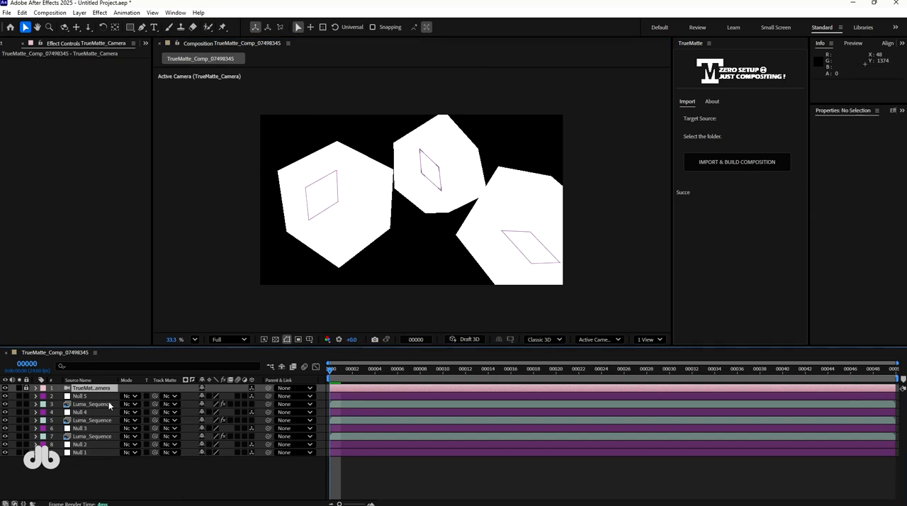
pyautogui.moveTo(331, 370); pyautogui.dragTo(331, 425)
pyautogui.click(79, 444)
pyautogui.click(91, 435)
pyautogui.click(79, 412)
pyautogui.click(81, 398)
pyautogui.click(90, 404)
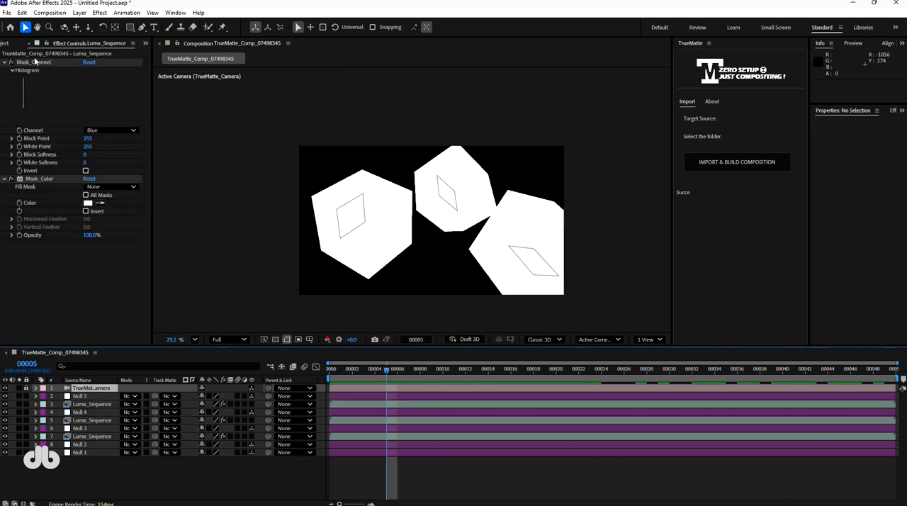
# Delete the imported TrueMatte composition and its footage from the project.
pyautogui.click(12, 43)
pyautogui.press('Delete')
pyautogui.press('Return')
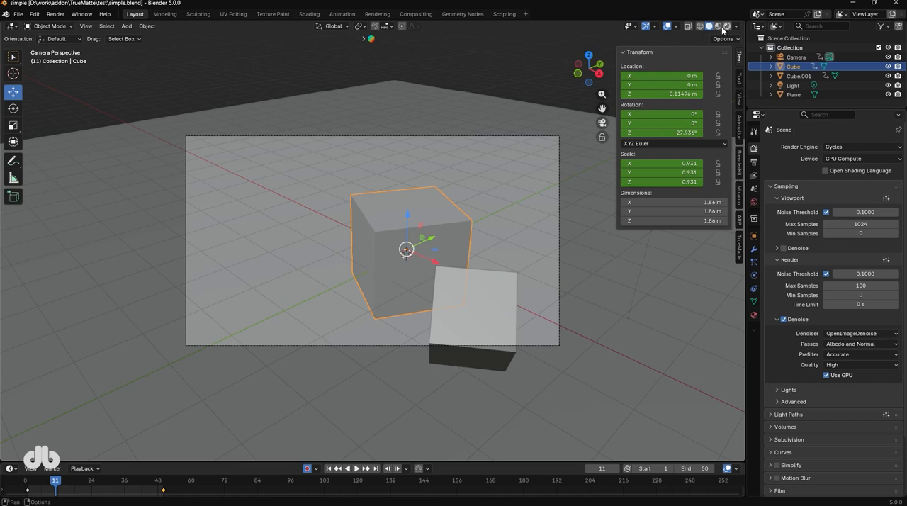
# In Blender's simple.blend scene, switch the viewport to rendered shading and process the scene's Collection with TrueMatte.
pyautogui.click(723, 28)
pyautogui.click(107, 296)
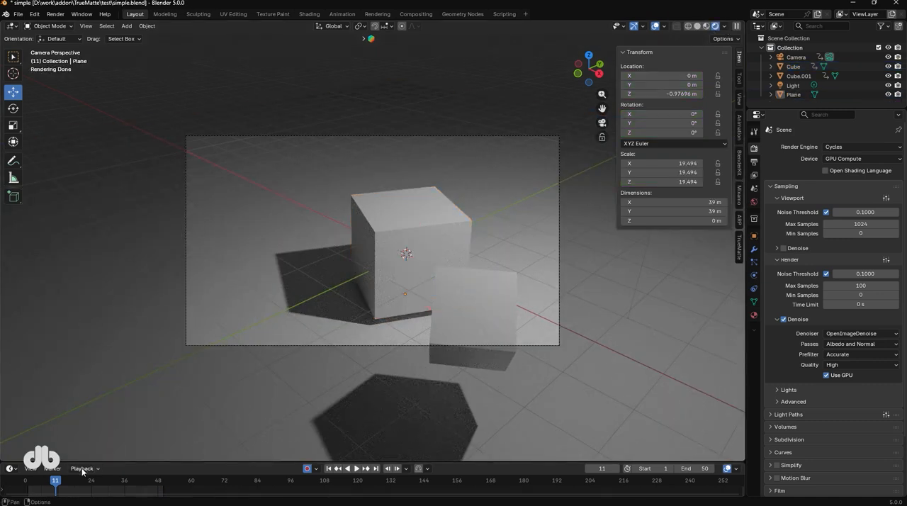
pyautogui.click(739, 245)
pyautogui.click(691, 86)
pyautogui.click(691, 98)
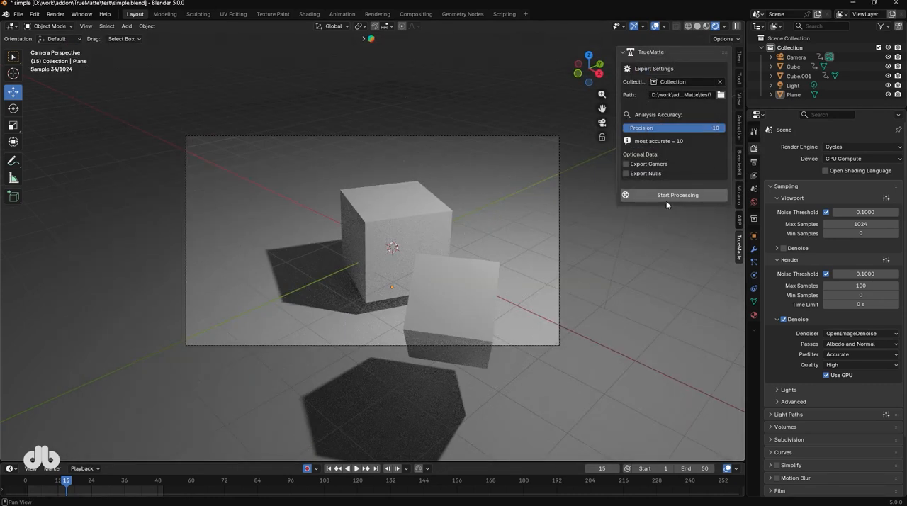
pyautogui.click(669, 198)
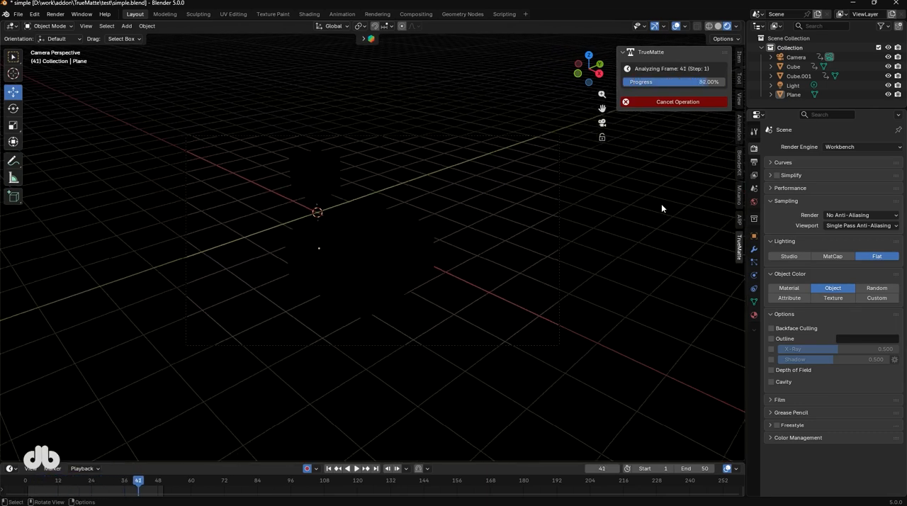
# Switch to After Effects, build a TrueMatte composition from the exported folder and hide its Plane matte layer.
pyautogui.hotkey('alt', 'Tab')
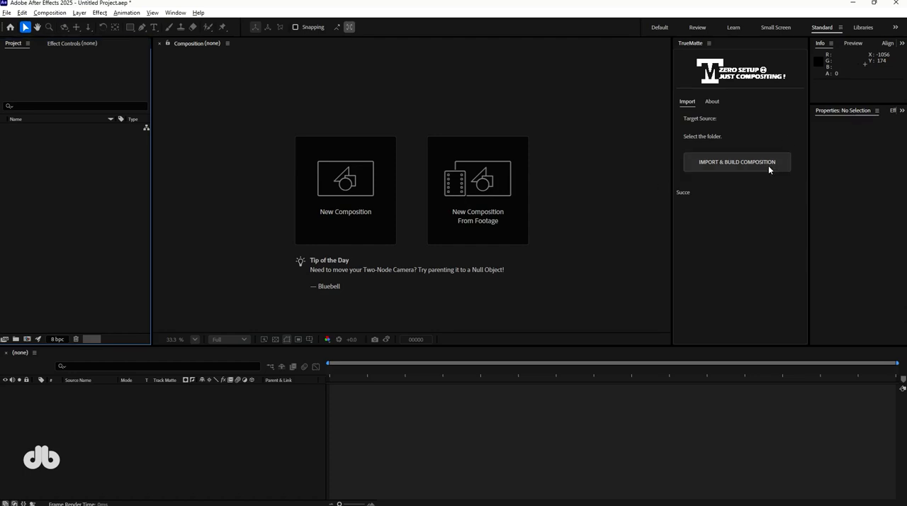
pyautogui.click(768, 164)
pyautogui.click(696, 458)
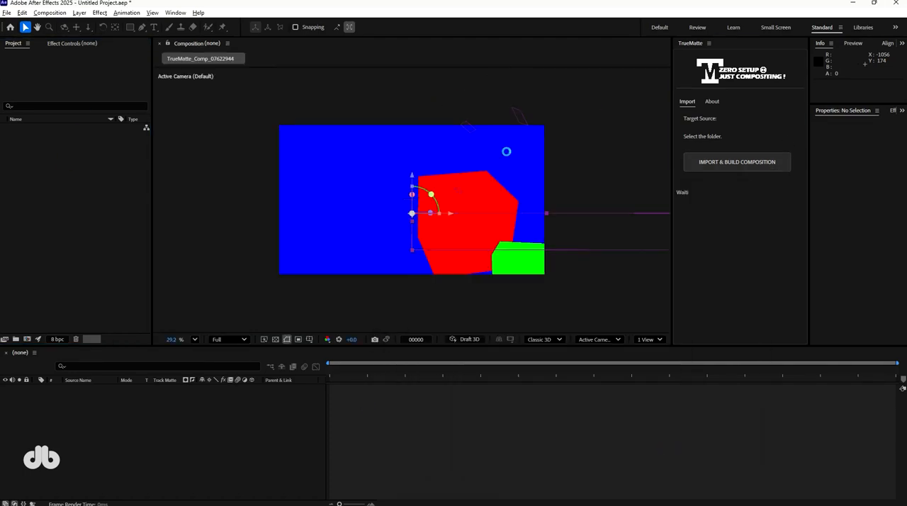
pyautogui.click(79, 404)
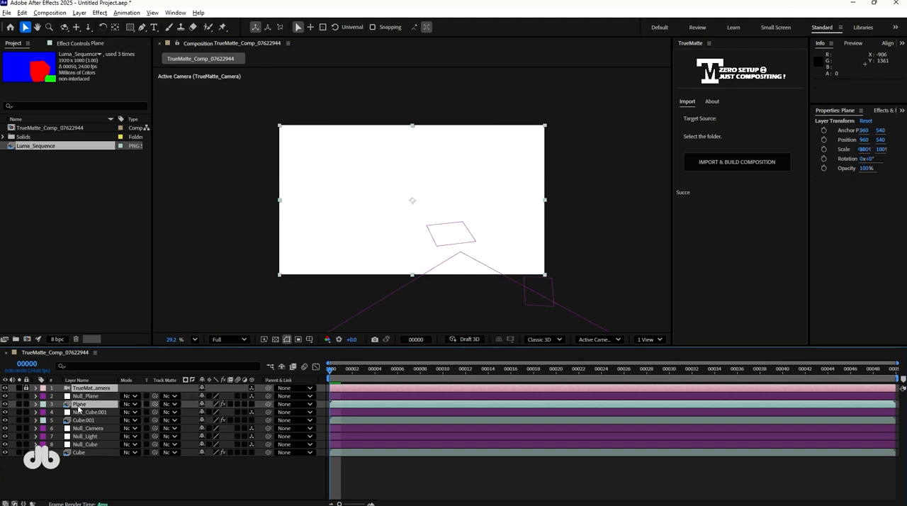
pyautogui.press('space')
# Import simple0001-0050.mp4, place it at the top of the composition's layer stack and preview it.
pyautogui.hotkey('ctrl', 'i')
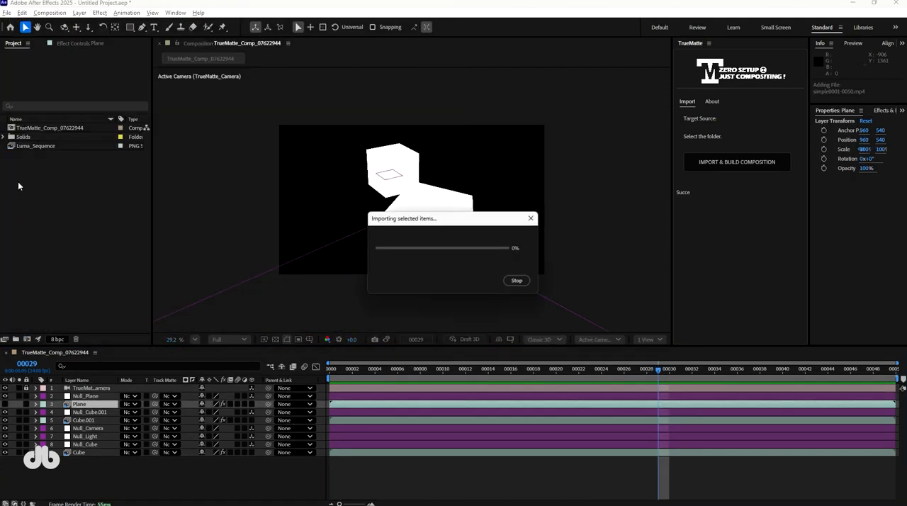
pyautogui.moveTo(97, 402); pyautogui.dragTo(392, 327)
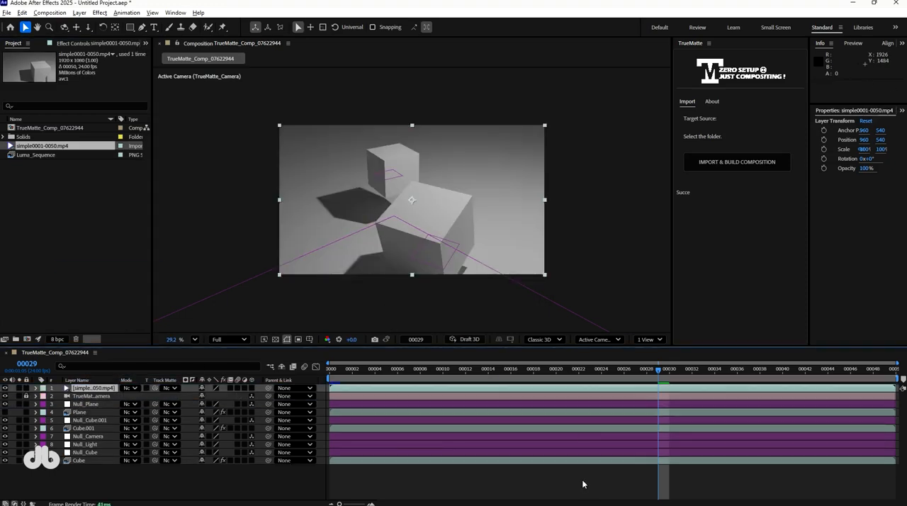
pyautogui.press('space')
# Bring the Cube.001 matte layer above the footage to preview it, and return it beneath the Plane layer.
pyautogui.click(84, 428)
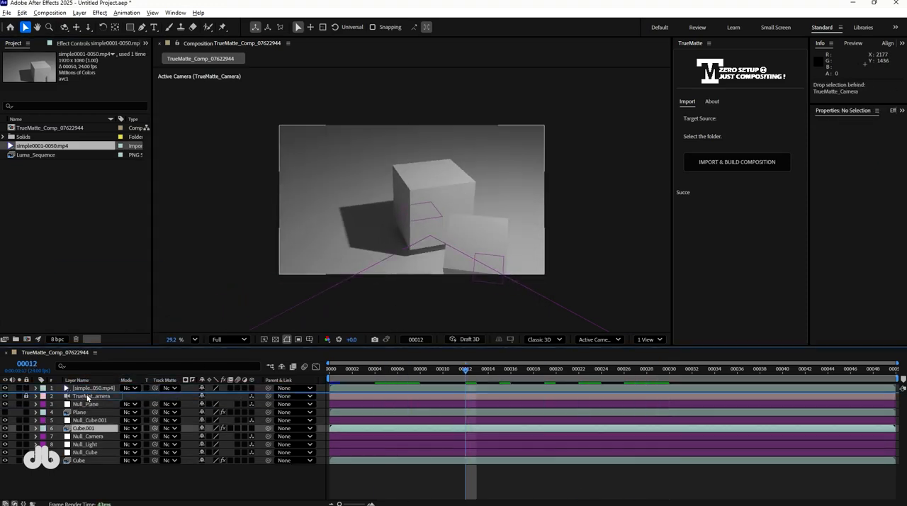
pyautogui.moveTo(83, 427); pyautogui.dragTo(95, 385)
pyautogui.press('space')
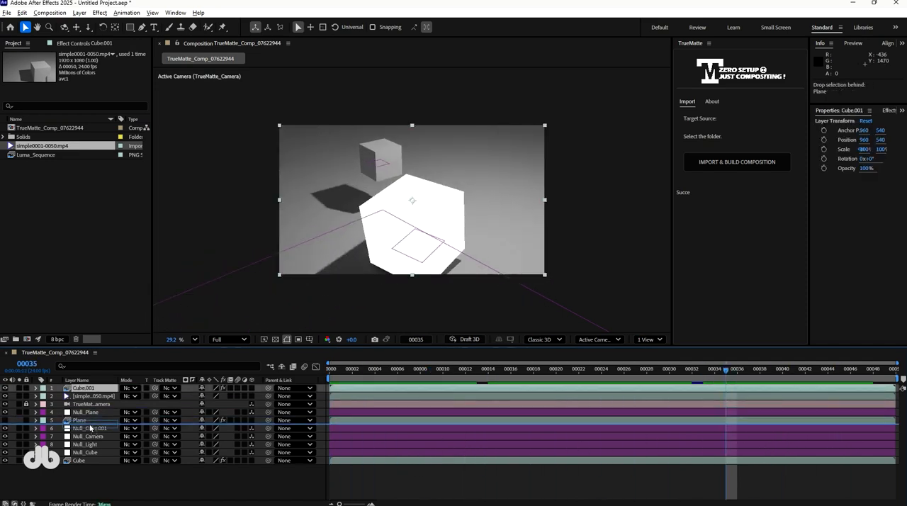
pyautogui.moveTo(90, 428); pyautogui.dragTo(113, 421)
# Add an adjustment layer to the TrueMatte composition and apply a red Fill effect to it.
pyautogui.rightClick(139, 473)
pyautogui.click(319, 425)
pyautogui.hotkey('ctrl', 'space')
pyautogui.write('fill')
pyautogui.press('Return')
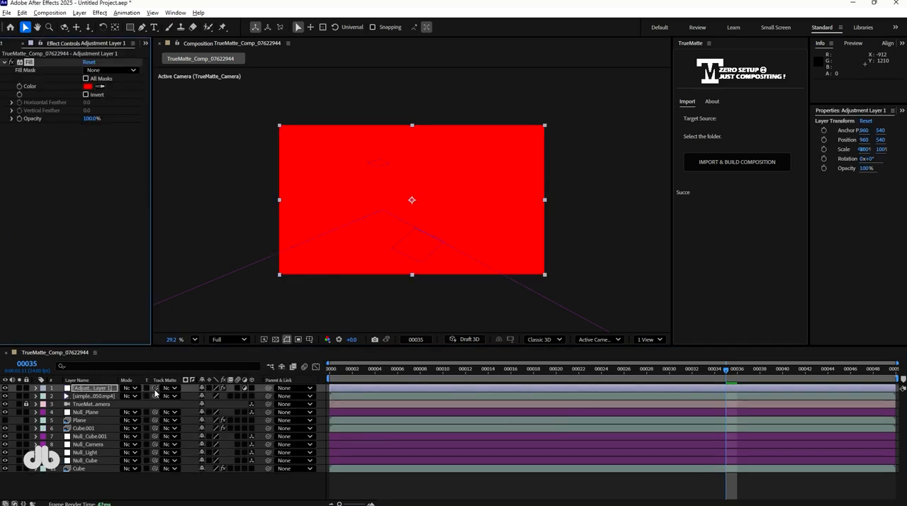
# Use the Cube.001 layer as the adjustment layer's track matte and set its blending mode to Overlay.
pyautogui.moveTo(99, 430); pyautogui.dragTo(99, 428)
pyautogui.press('space')
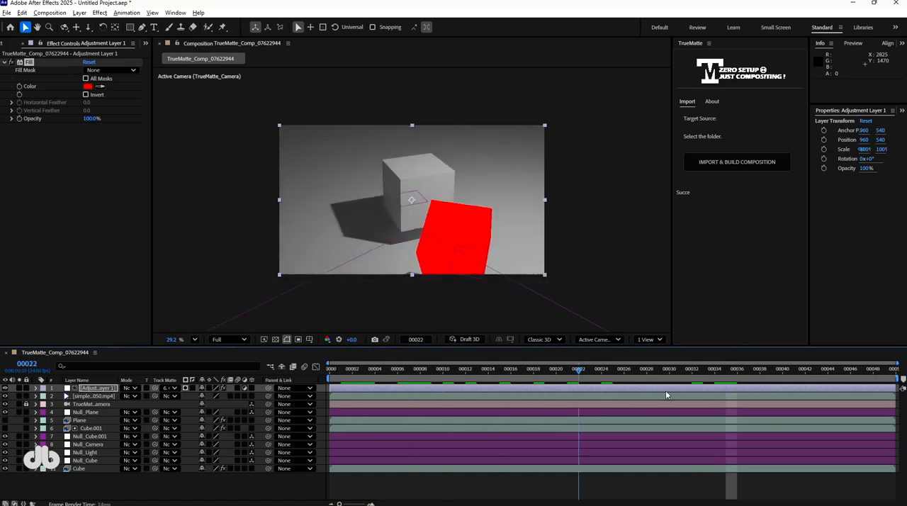
pyautogui.click(130, 387)
pyautogui.click(170, 265)
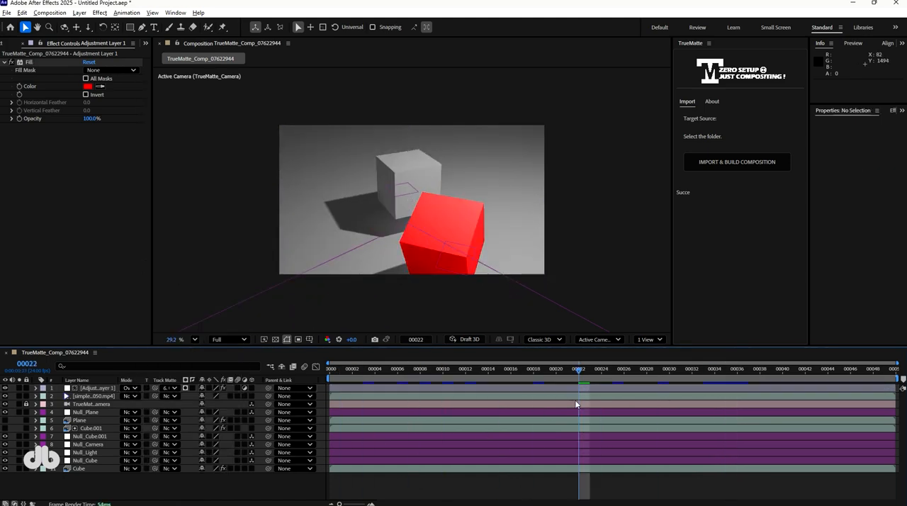
# Try the Plane layer as the adjustment layer's track matte, and restore Cube.001 as its matte.
pyautogui.moveTo(155, 387); pyautogui.dragTo(75, 468)
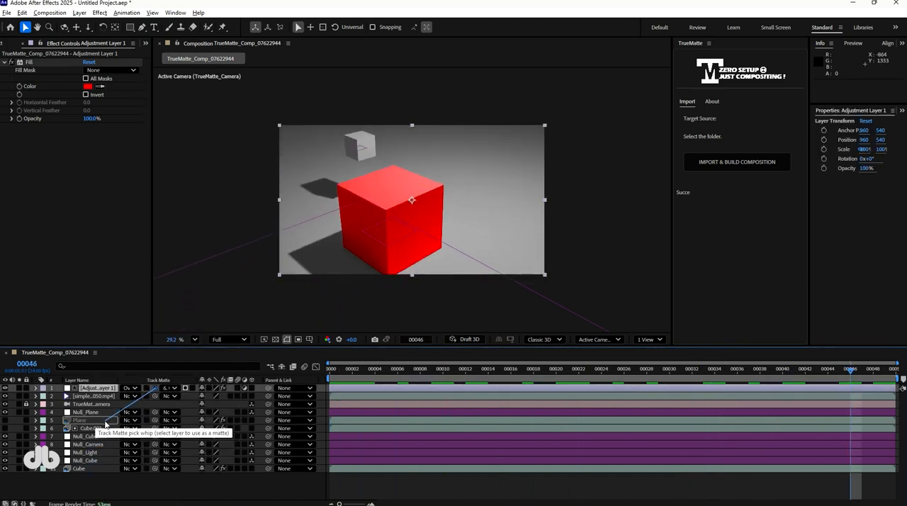
pyautogui.moveTo(105, 424); pyautogui.dragTo(112, 424)
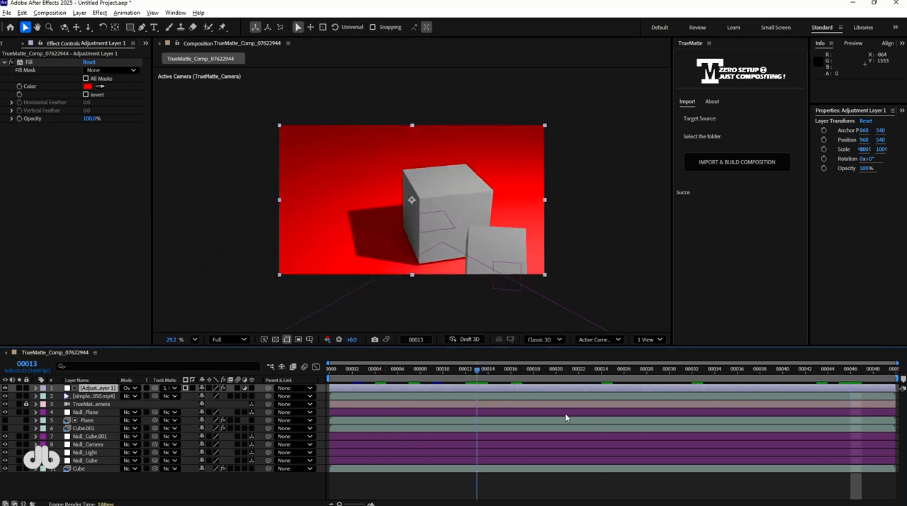
pyautogui.moveTo(154, 388); pyautogui.dragTo(156, 425)
pyautogui.click(154, 484)
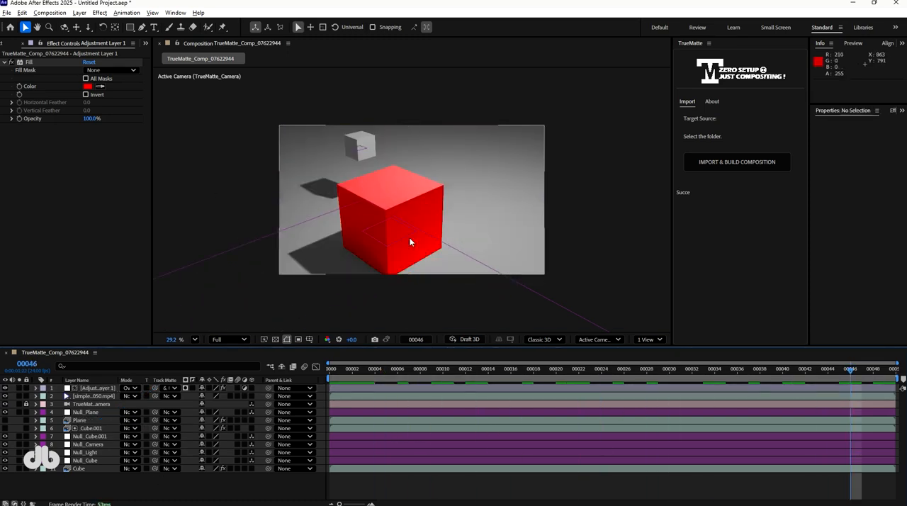
# Add a white 3D text layer reading TrueMatte behind the red cube, using Cube.001 as its inverted matte, and preview it.
pyautogui.moveTo(582, 369); pyautogui.dragTo(548, 394)
pyautogui.hotkey('ctrl', 'alt', 'shift', 't')
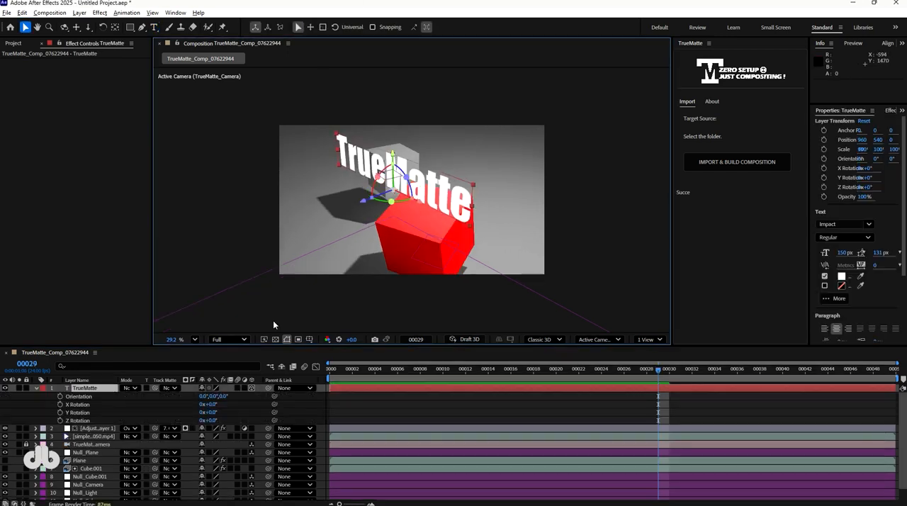
pyautogui.moveTo(277, 326); pyautogui.dragTo(401, 192)
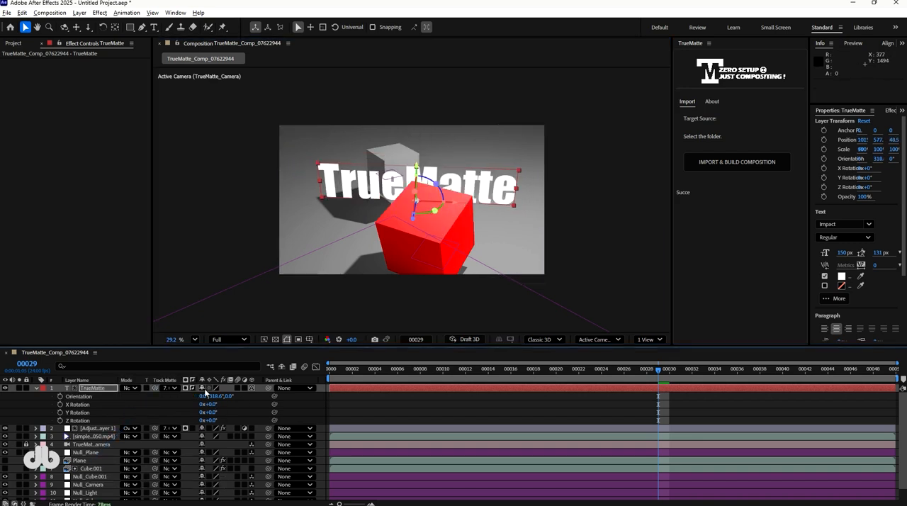
pyautogui.press('space')
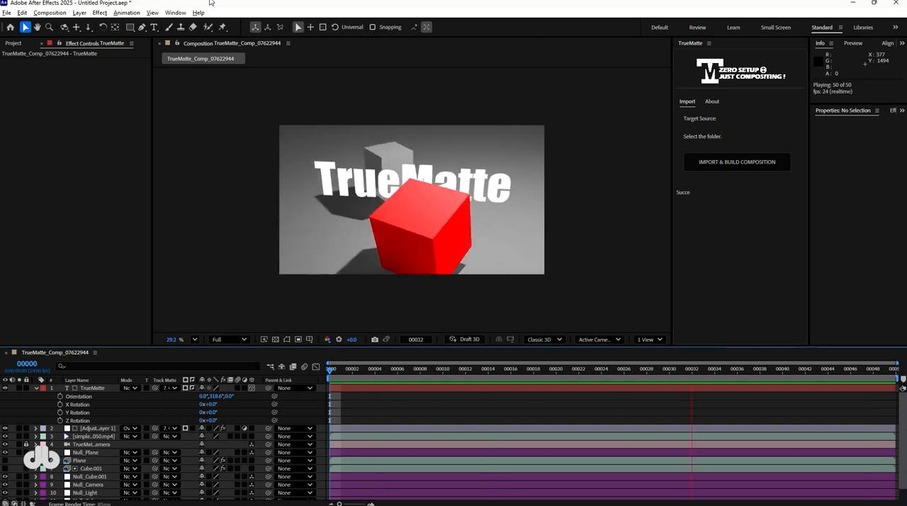
pyautogui.press('space')
# Delete the TrueMatte composition, solids, footage and matte sequence from the project.
pyautogui.click(22, 45)
pyautogui.hotkey('ctrl', 'a')
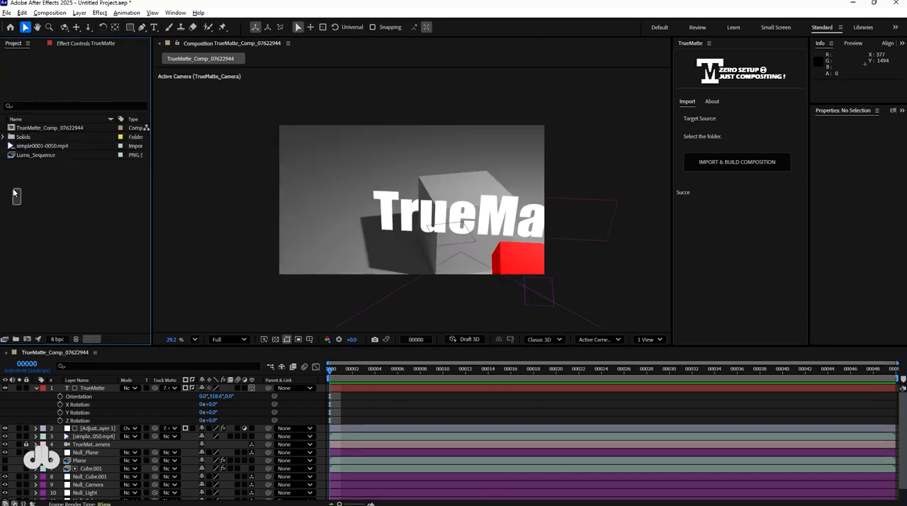
pyautogui.press('Delete')
# In Blender's cubes.blend scene, return to frame 1 and process the cubes collection with TrueMatte, including camera and nulls.
pyautogui.click(503, 289)
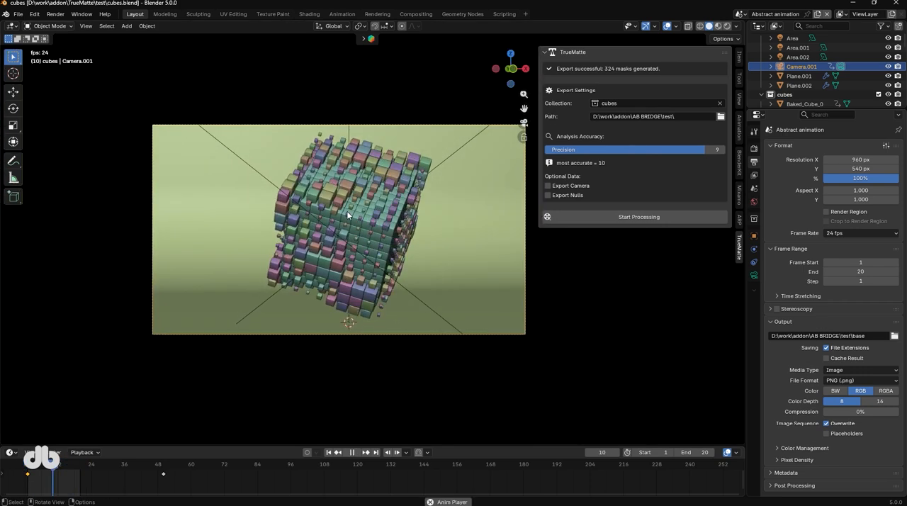
pyautogui.press('space')
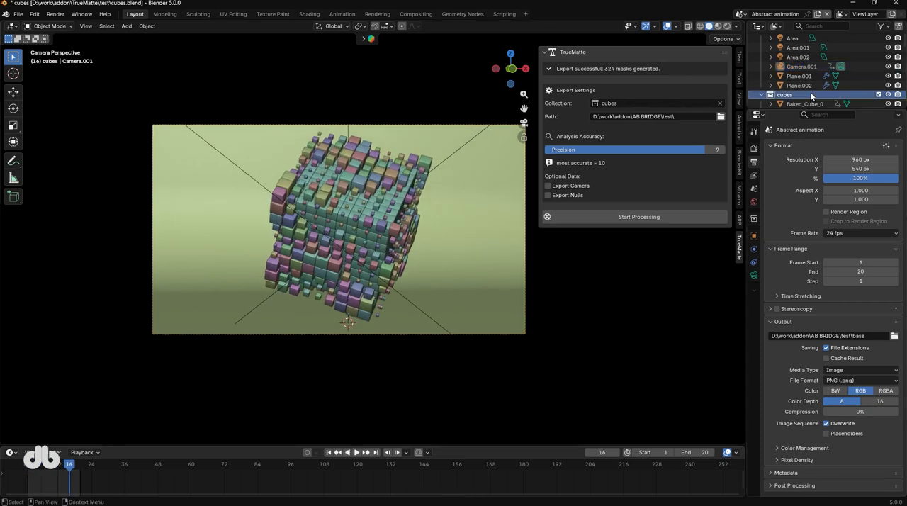
pyautogui.click(878, 95)
pyautogui.click(877, 96)
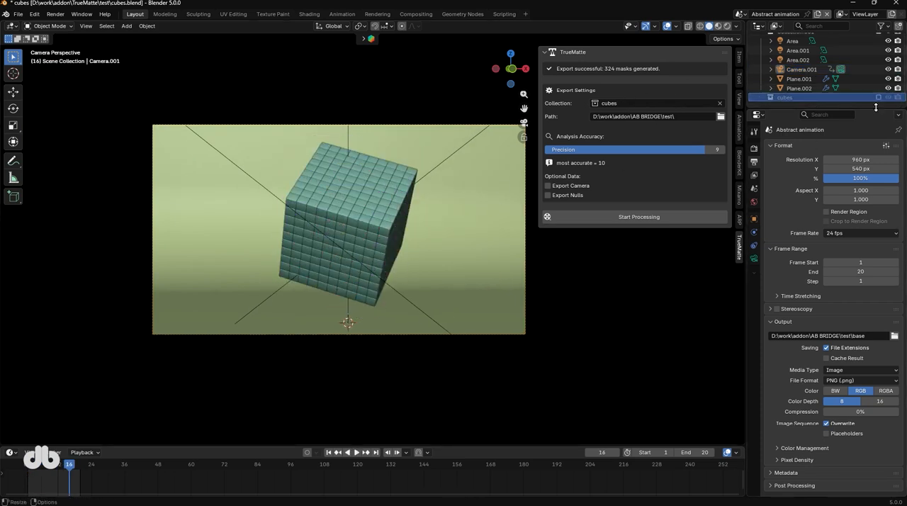
pyautogui.hotkey('shift', 'Left')
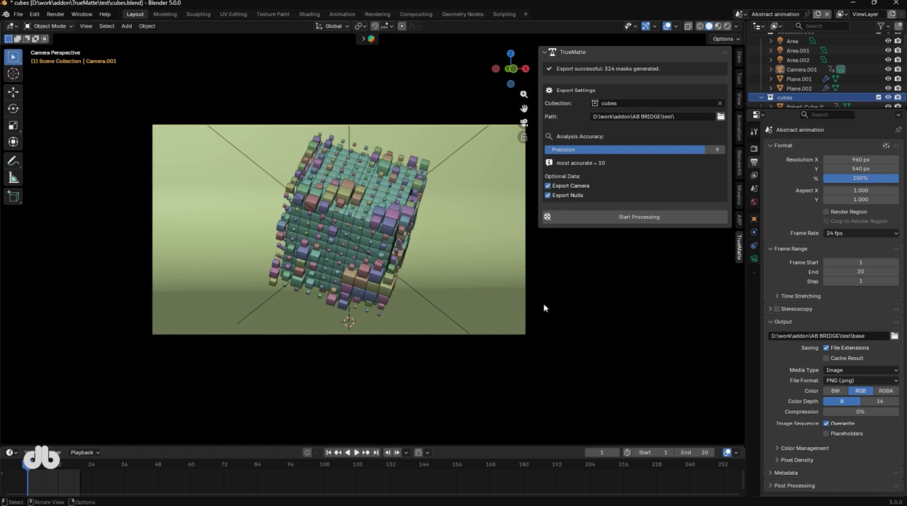
pyautogui.click(639, 217)
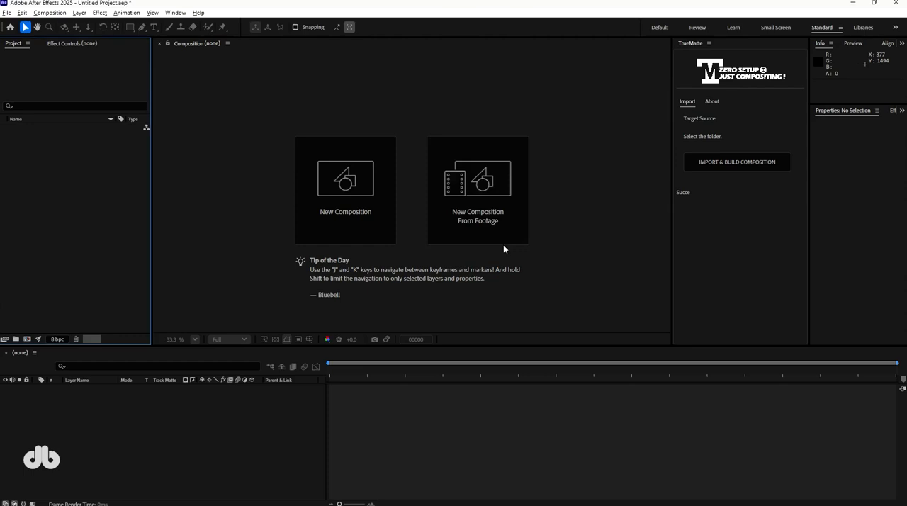
# Switch to After Effects, build a TrueMatte composition from the exported folder and nest it in a new composition at 200% scale.
pyautogui.click(737, 161)
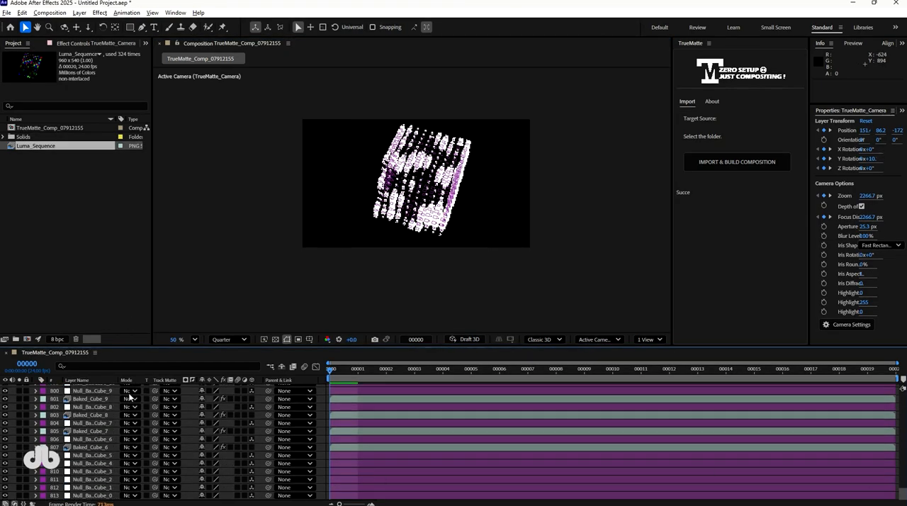
pyautogui.scroll(5, 900, 482)
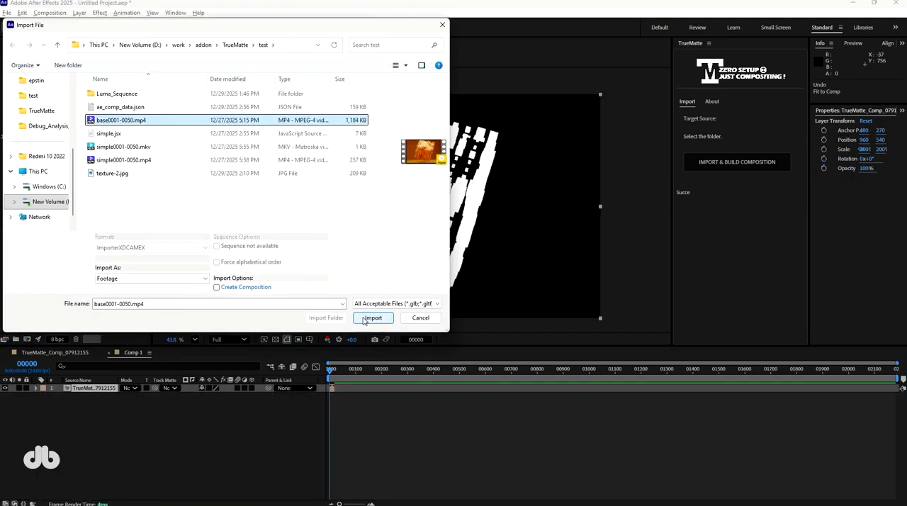
pyautogui.click(372, 318)
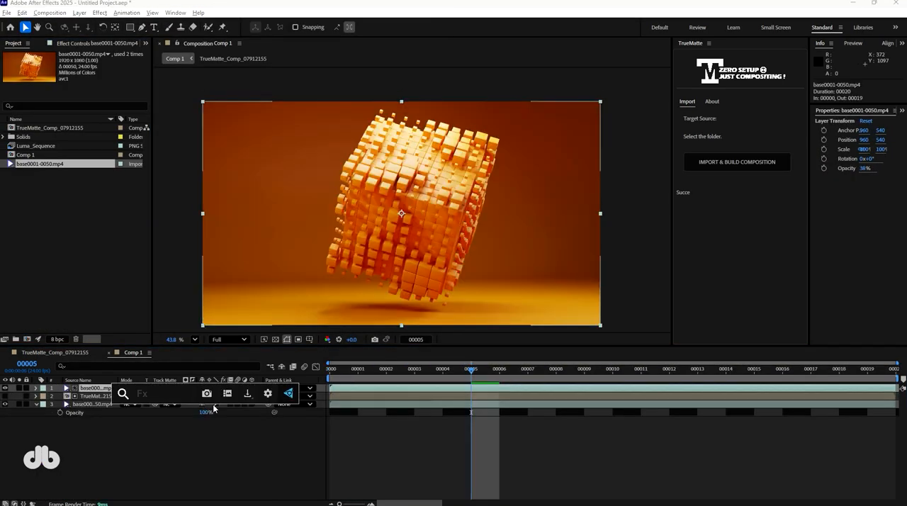
# Apply a hue effect in Comp 1, undo the last change and open the nested TrueMatte composition.
pyautogui.hotkey('ctrl', 'space')
pyautogui.write('hu')
pyautogui.press('Return')
pyautogui.moveTo(93, 109); pyautogui.dragTo(397, 153)
pyautogui.hotkey('ctrl', 'z')
pyautogui.doubleClick(91, 395)
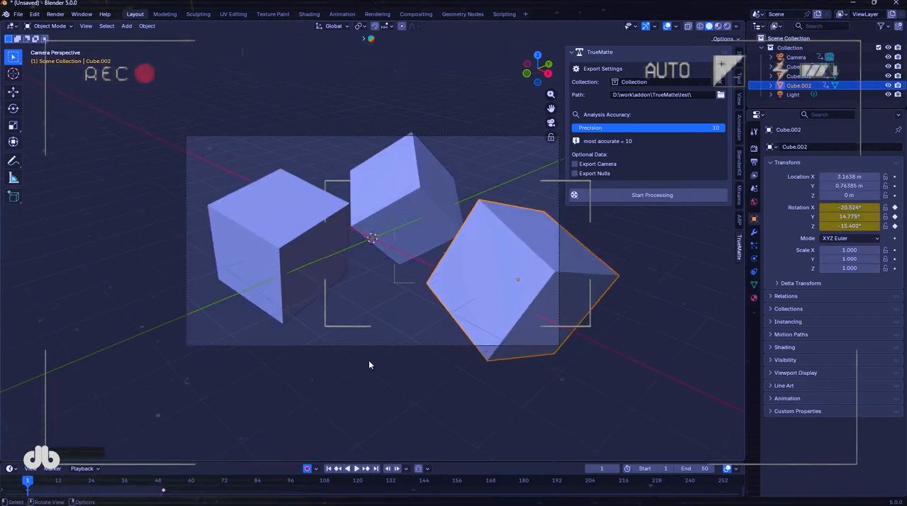
# In Blender, reposition Cube.002 and add a floor plane beneath the cubes at Z -1.3509 m, scaled to 23.777.
pyautogui.press('g')
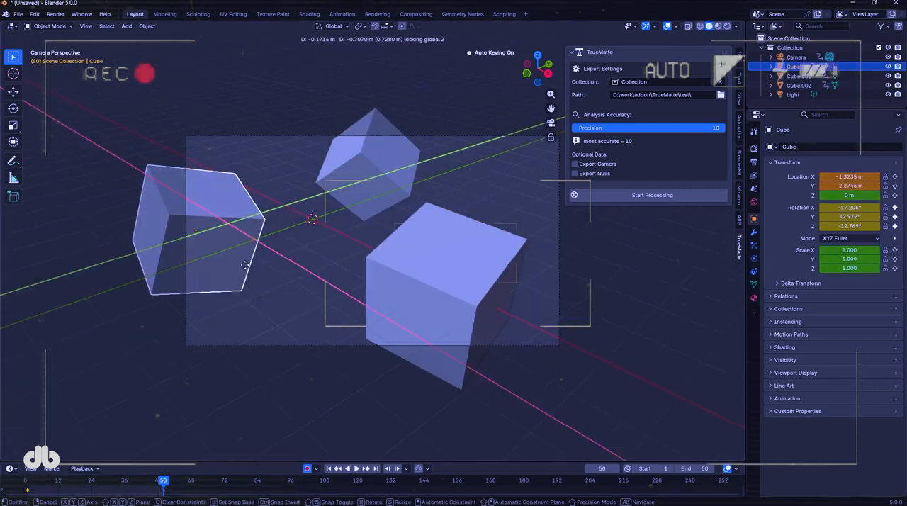
pyautogui.click(244, 265)
pyautogui.hotkey('shift', 'a')
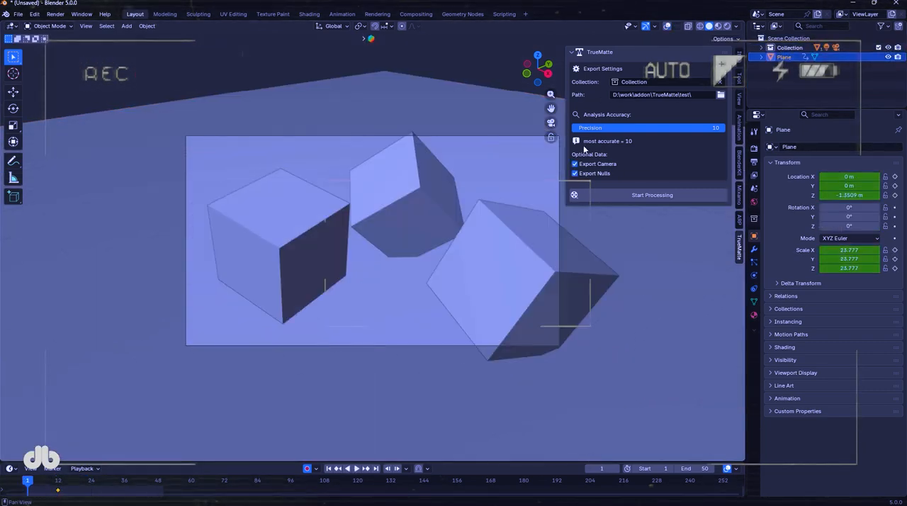
# Process the Collection with TrueMatte, including camera and nulls, and build a composition from the exported folder in After Effects.
pyautogui.click(588, 193)
pyautogui.press('super')
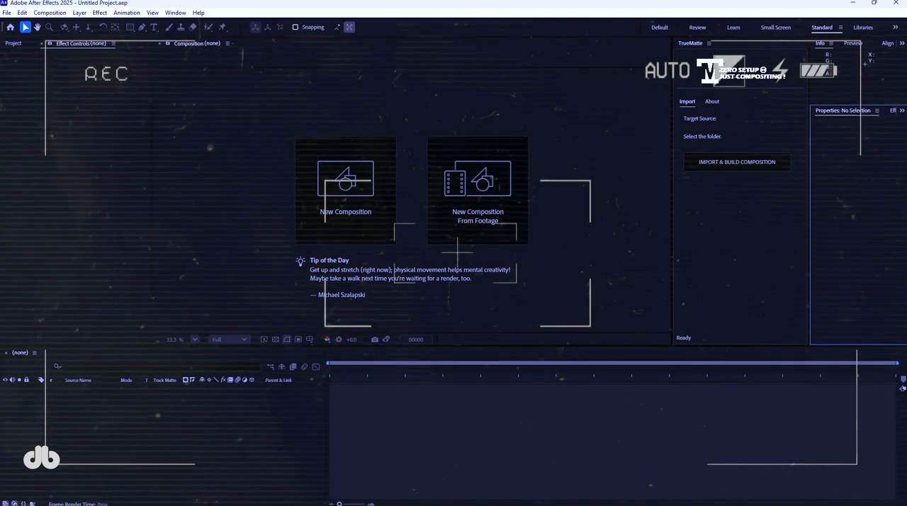
pyautogui.click(713, 166)
pyautogui.click(698, 458)
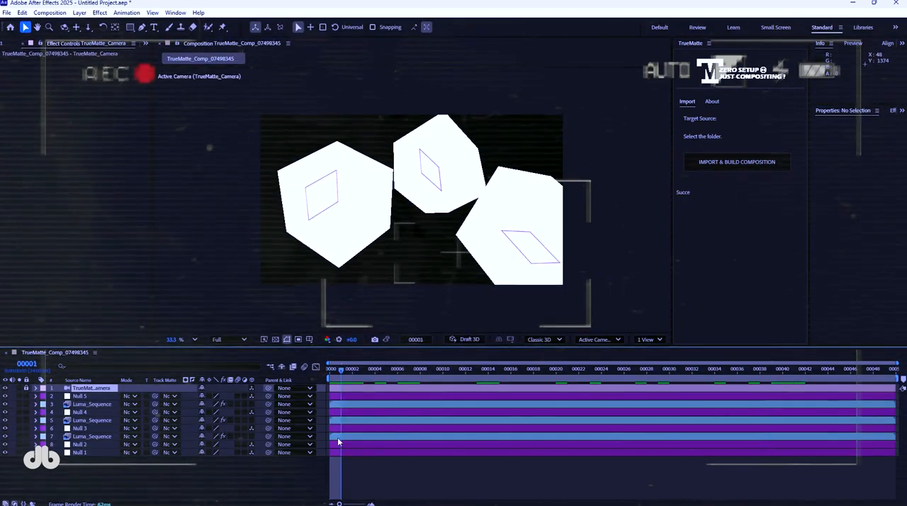
# Examine a Luma_Sequence matte layer, its mask effects and the imported nulls in the composition.
pyautogui.click(92, 404)
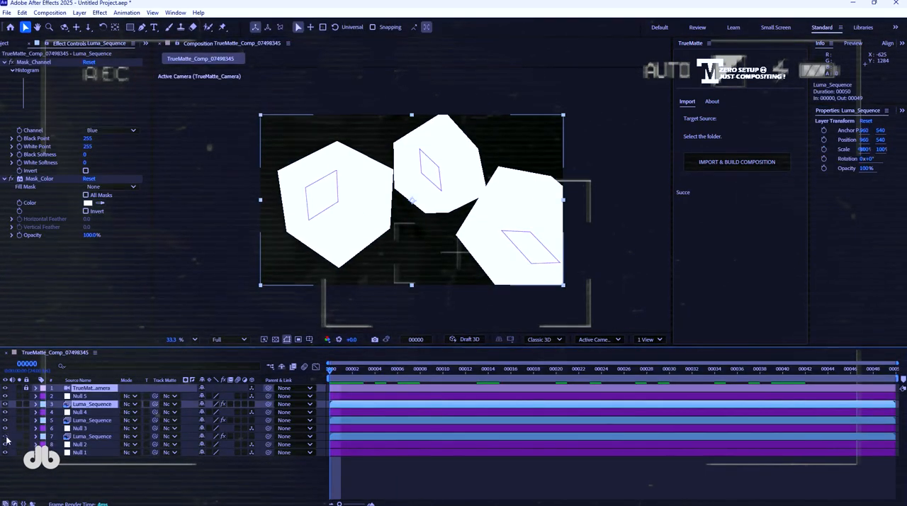
pyautogui.scroll(2, 412, 199)
pyautogui.moveTo(259, 245); pyautogui.dragTo(440, 197, button='middle')
pyautogui.scroll(-3, 440, 196)
# Place the cubes' TrueMatte composition in Comp 1 beneath the base0001-0050.mp4 footage.
pyautogui.hotkey('alt', 'Tab')
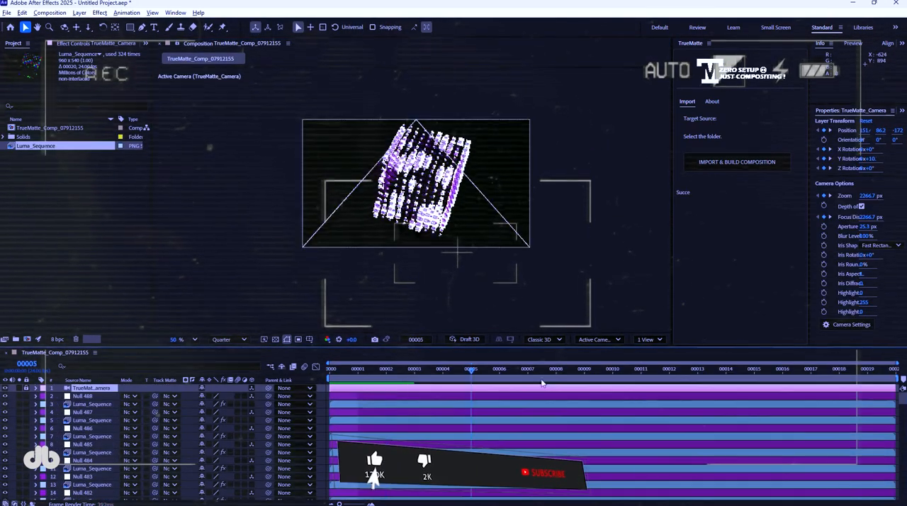
pyautogui.moveTo(49, 127); pyautogui.dragTo(103, 407)
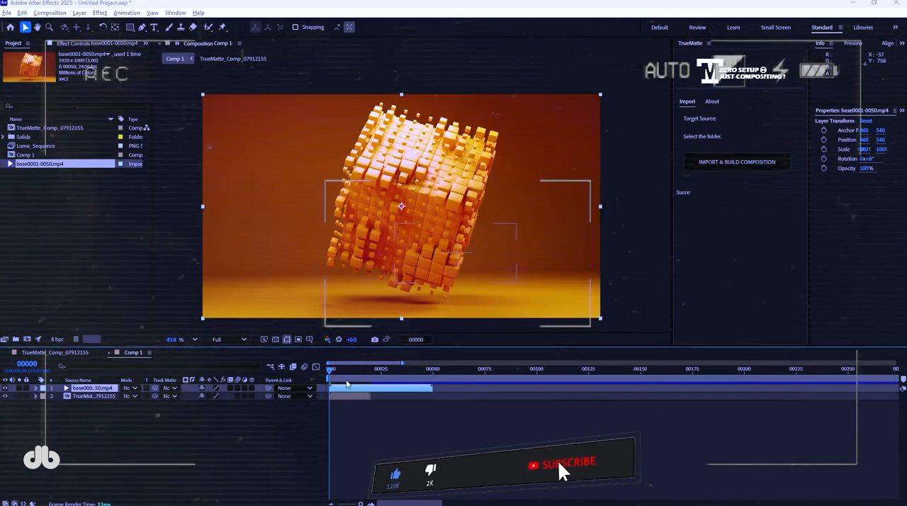